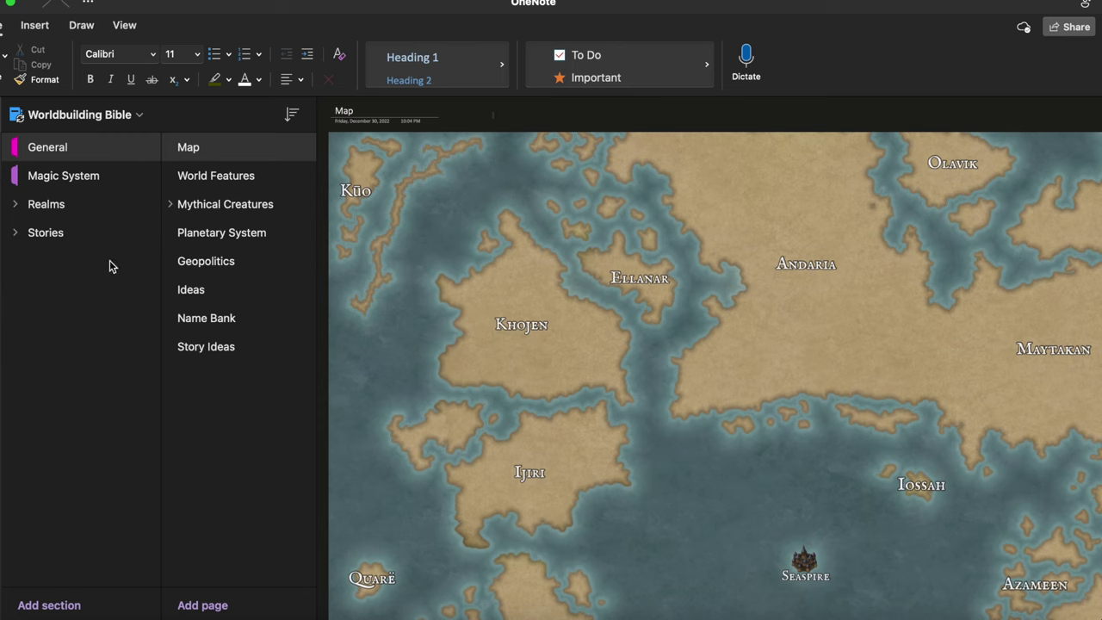
left_click(15, 205)
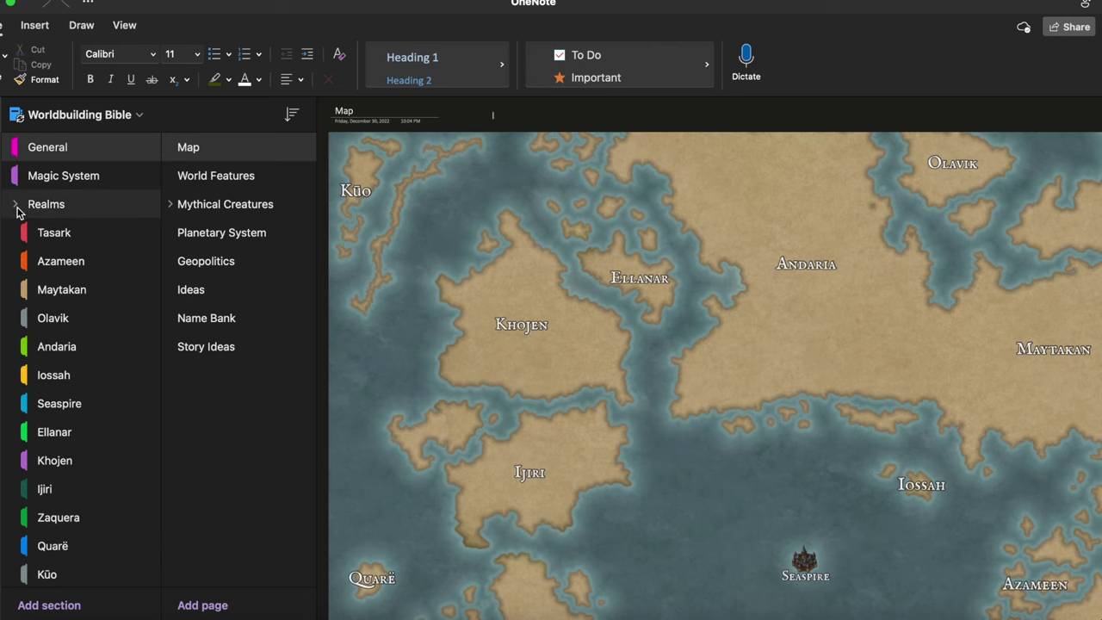
left_click(17, 207)
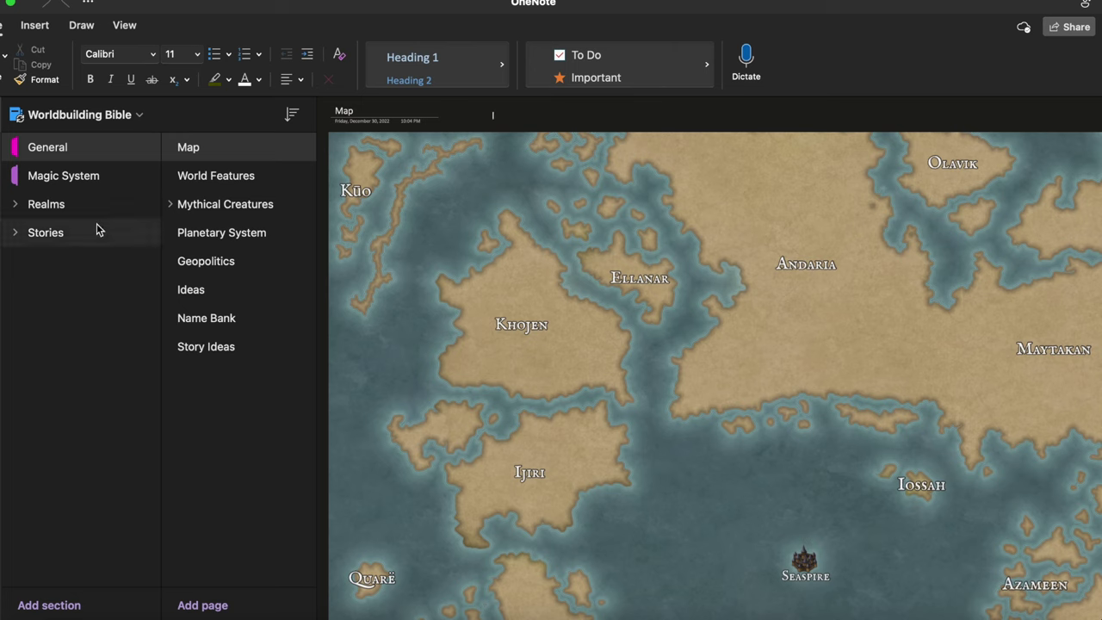
left_click(21, 207)
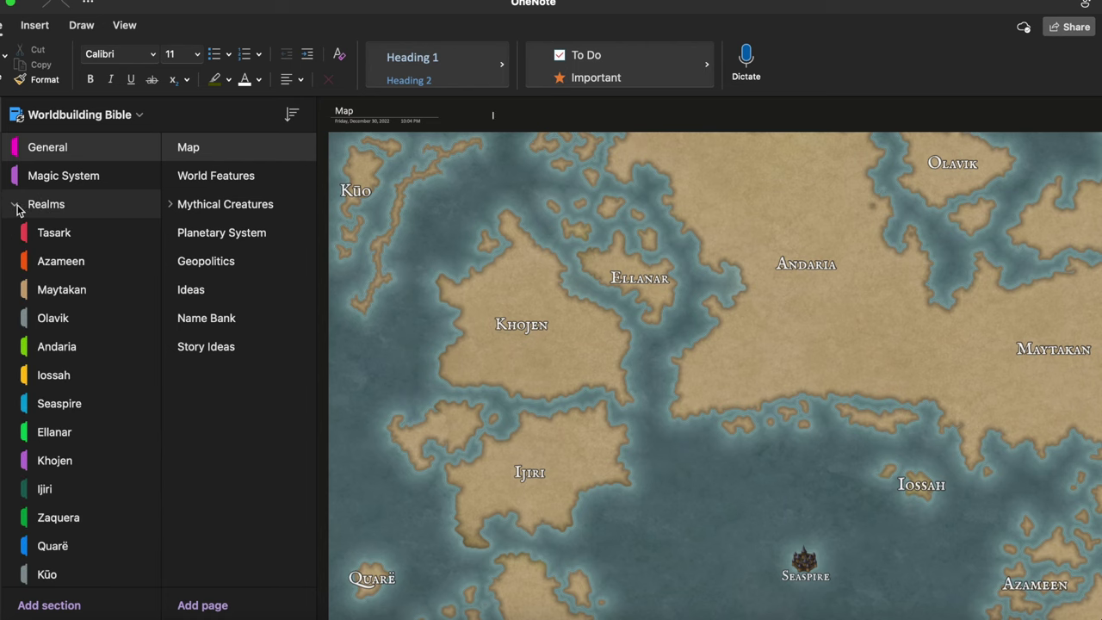
left_click(17, 207)
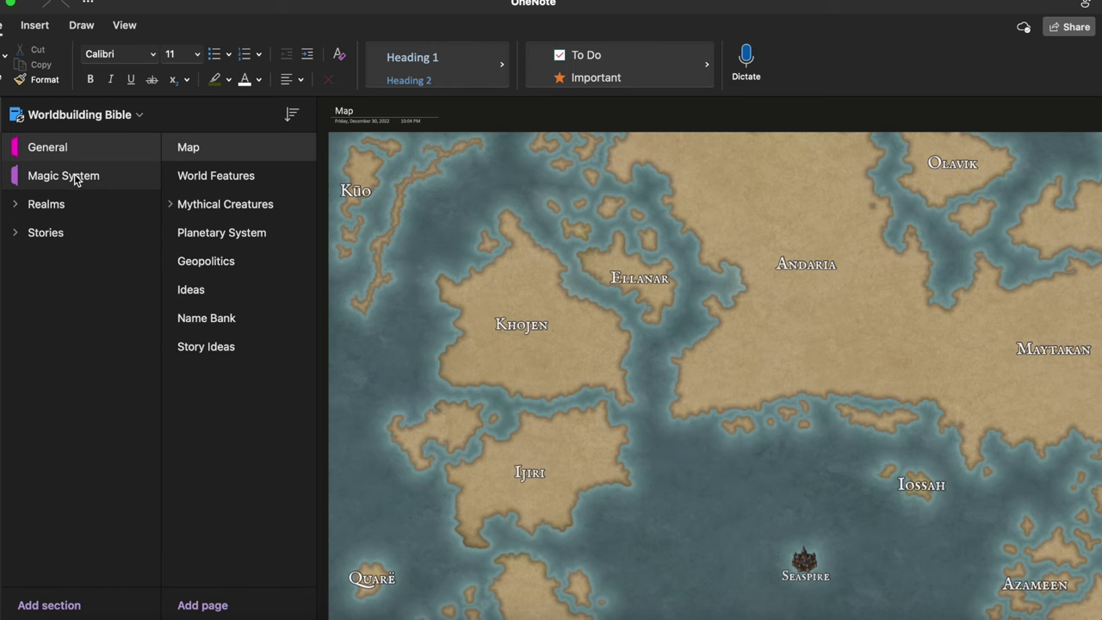
left_click(16, 205)
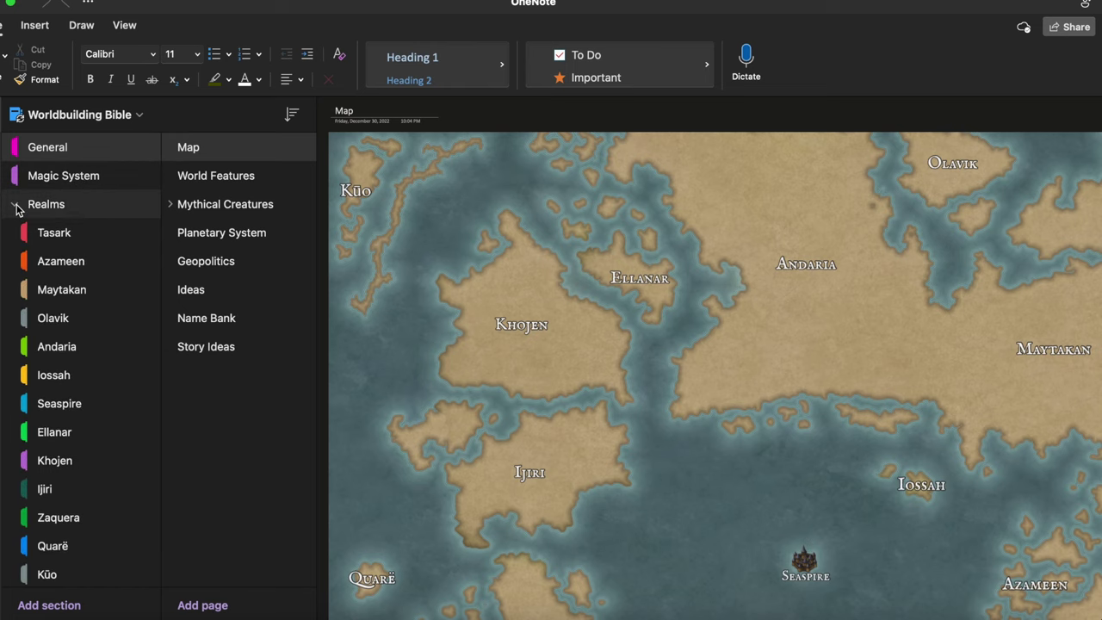
left_click(15, 207)
left_click(17, 234)
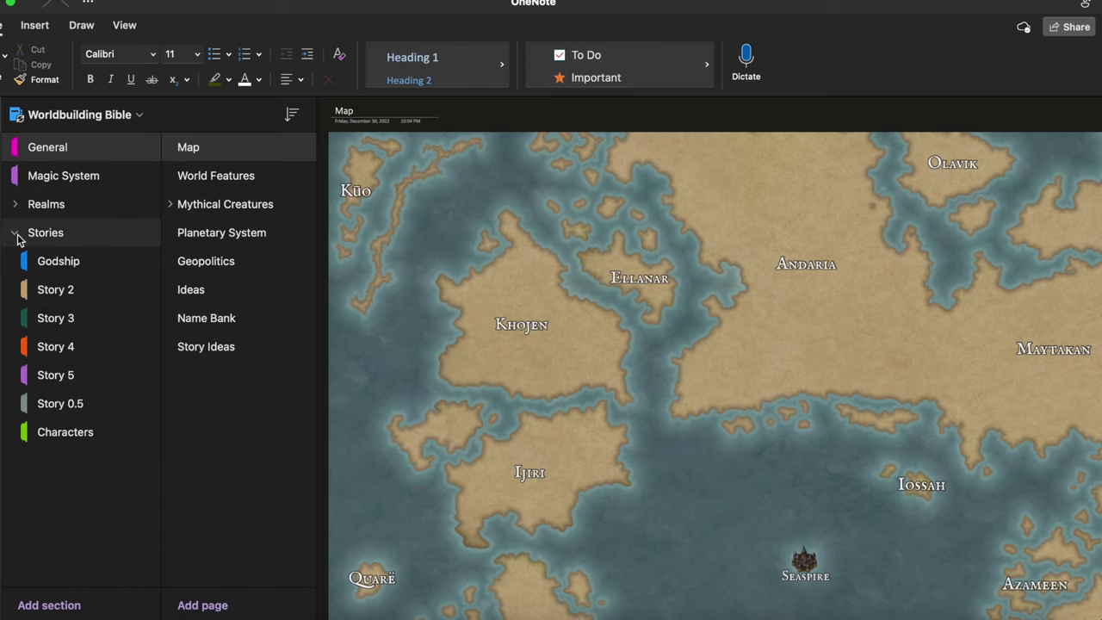
left_click(18, 234)
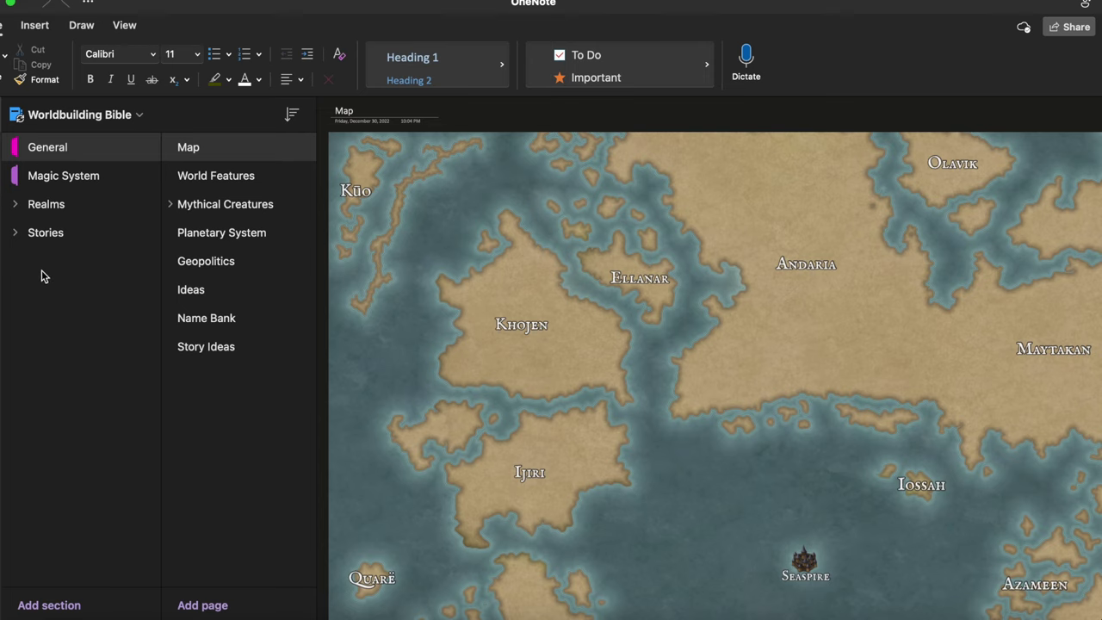
Step: Pan around the Map page to survey the world map in every direction
scroll(608, 280, "right", 2)
scroll(609, 280, "left", 2)
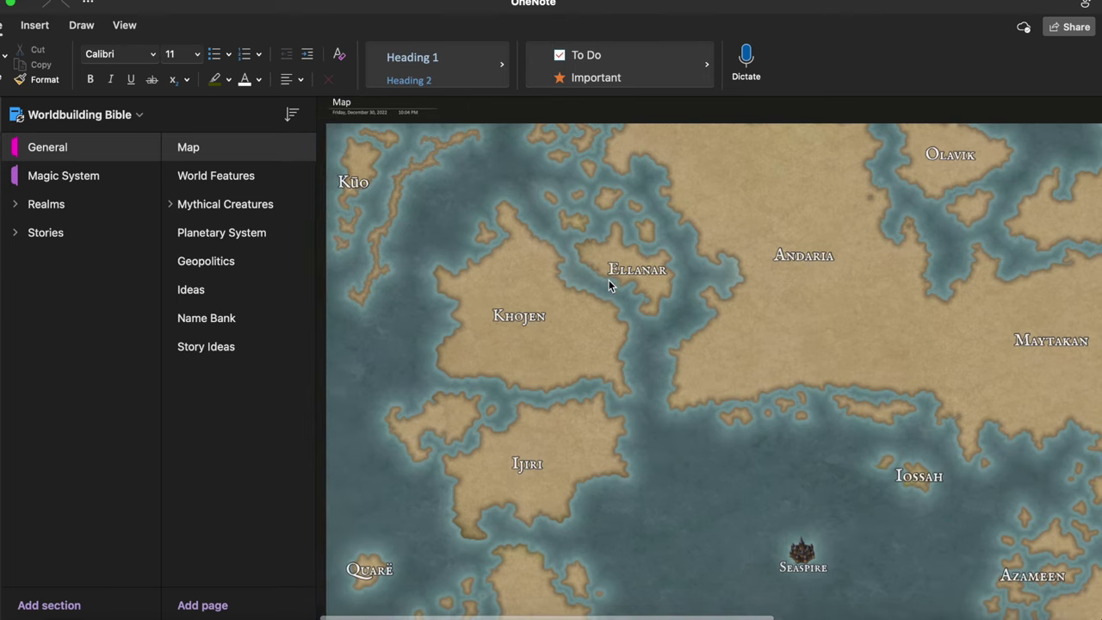
scroll(608, 280, "down", 5)
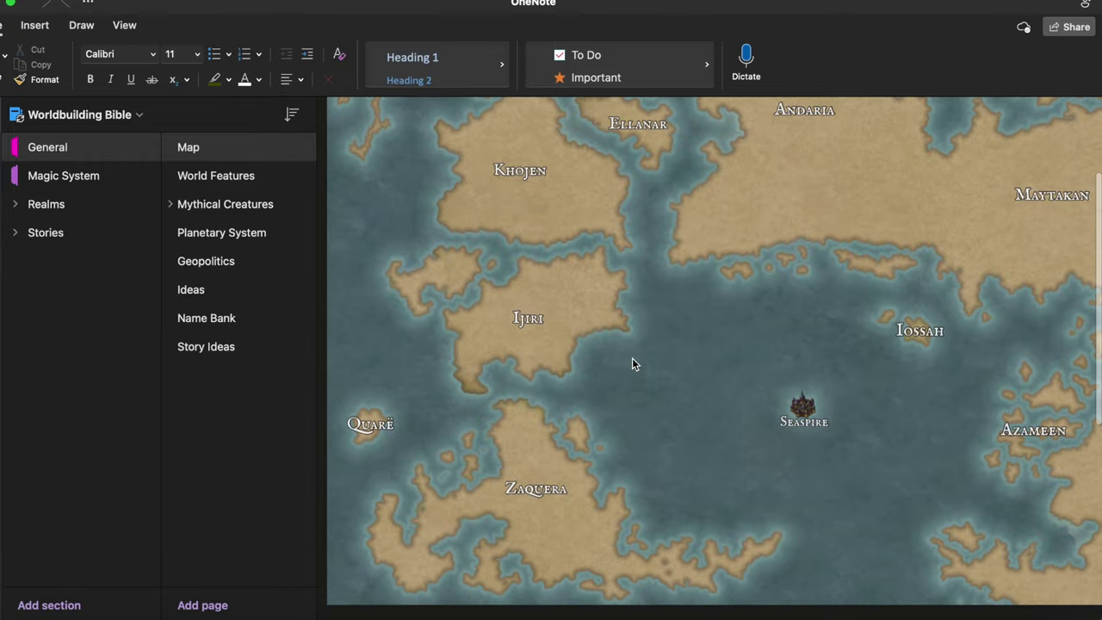
scroll(632, 363, "up", 5)
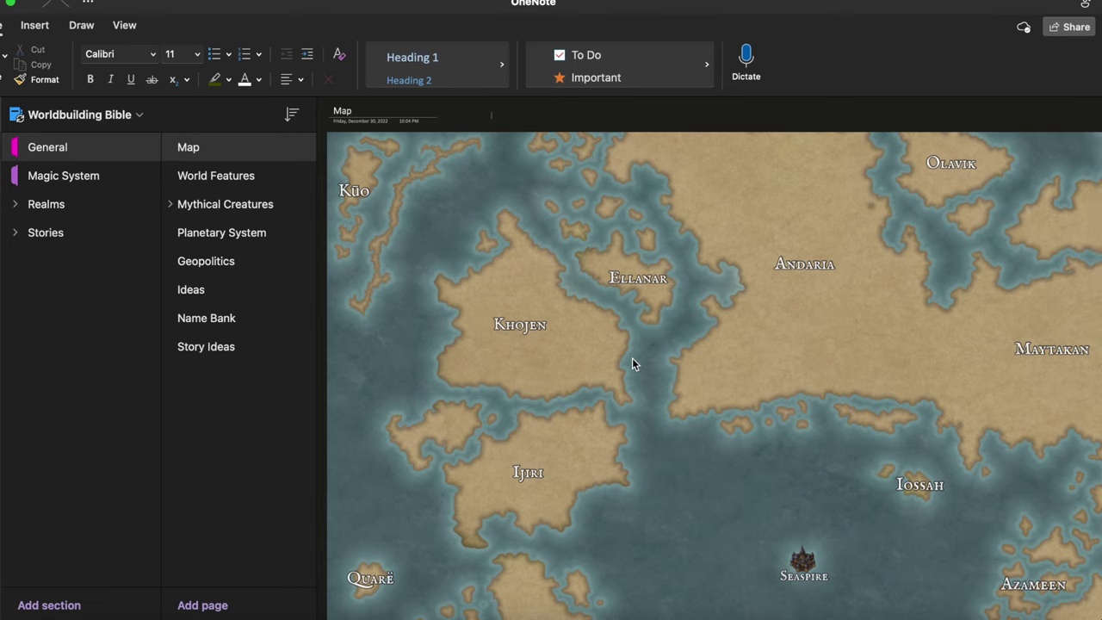
scroll(613, 434, "left", 1)
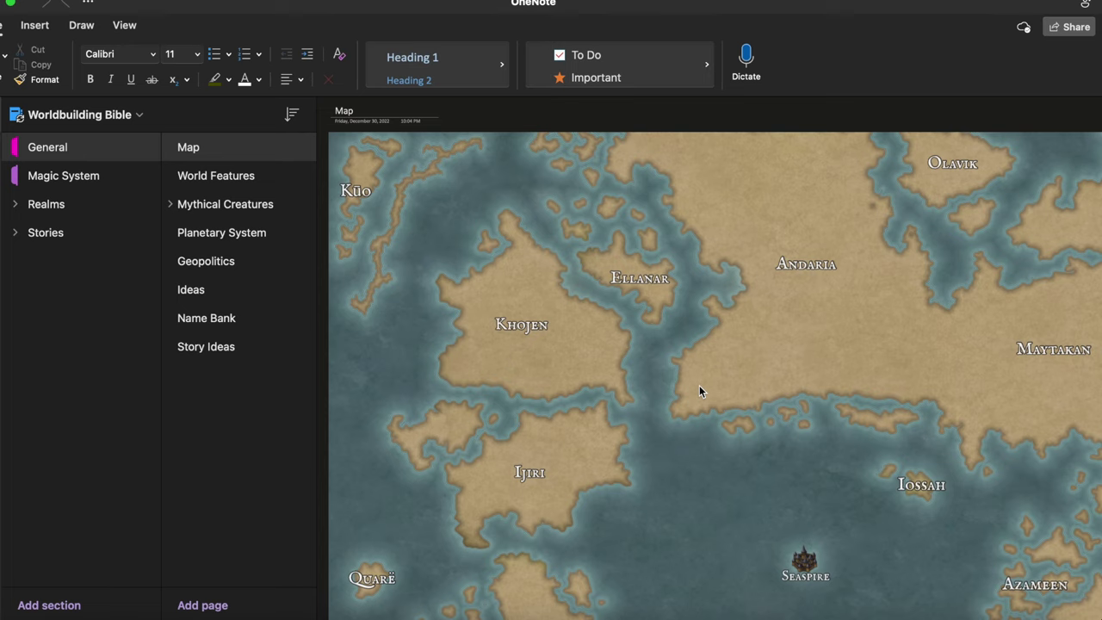
scroll(699, 391, "right", 5)
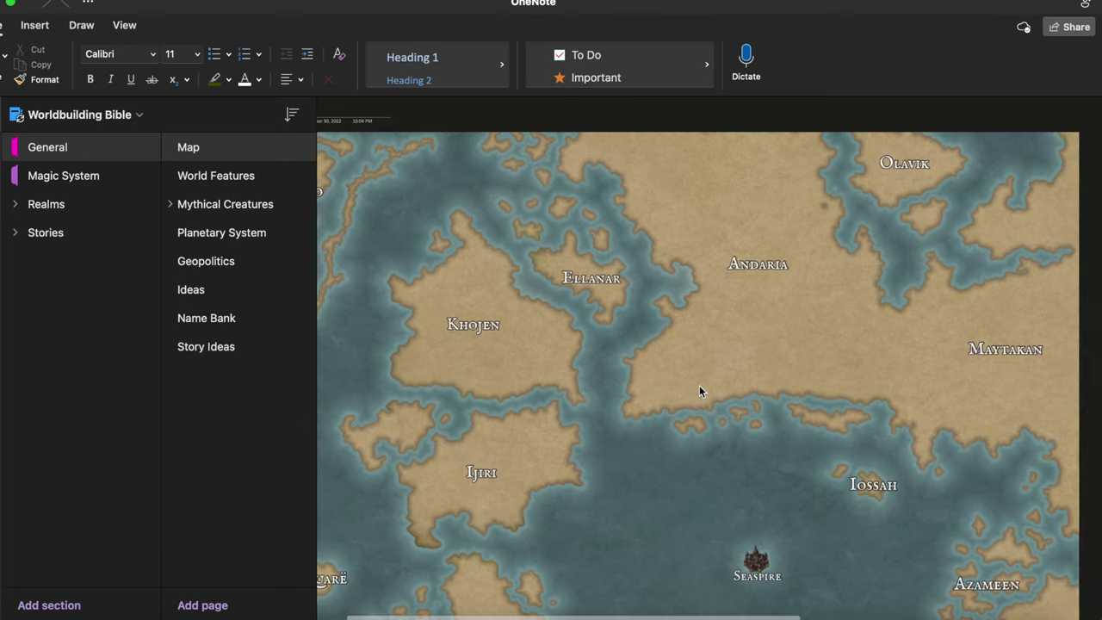
scroll(699, 391, "down", 2)
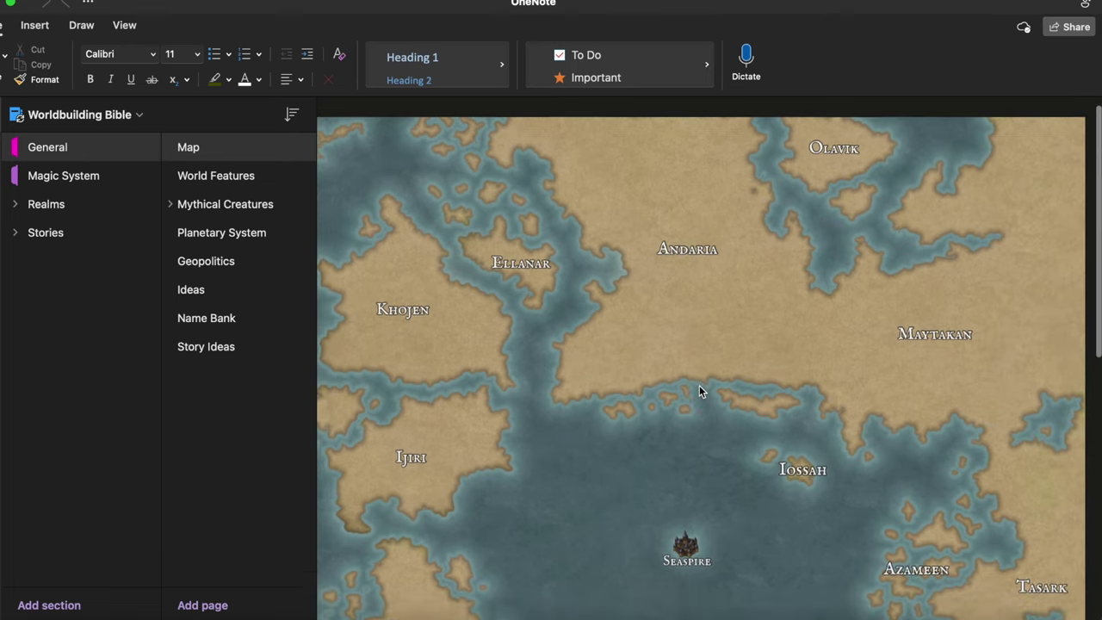
scroll(699, 391, "left", 3)
Step: Finish surveying the map and switch to the General section's World Features page
scroll(699, 391, "down", 5)
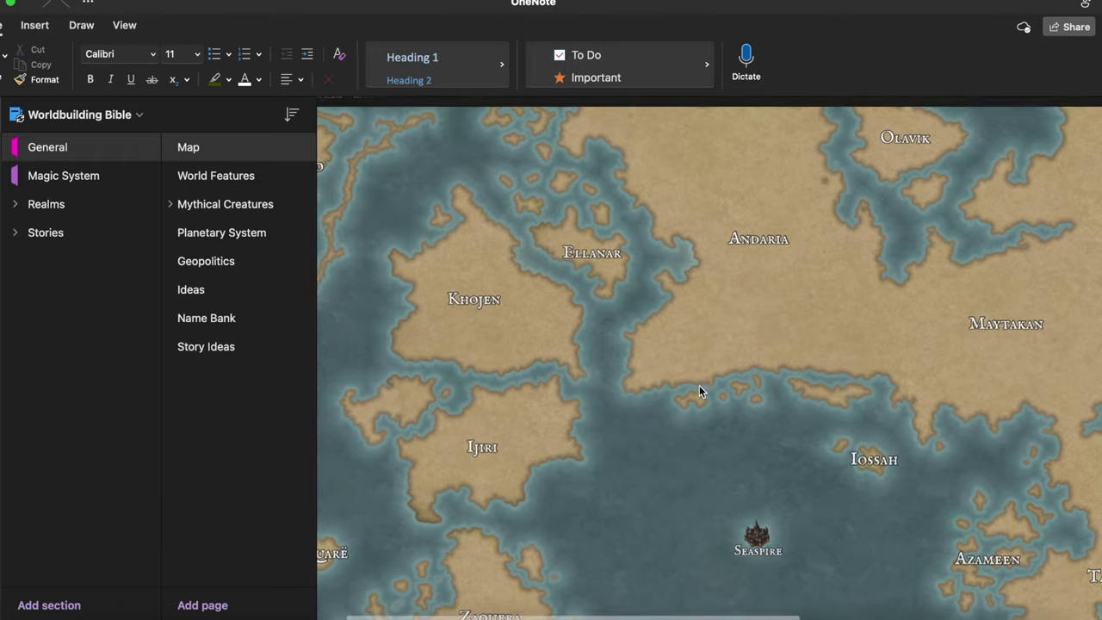
scroll(699, 391, "right", 3)
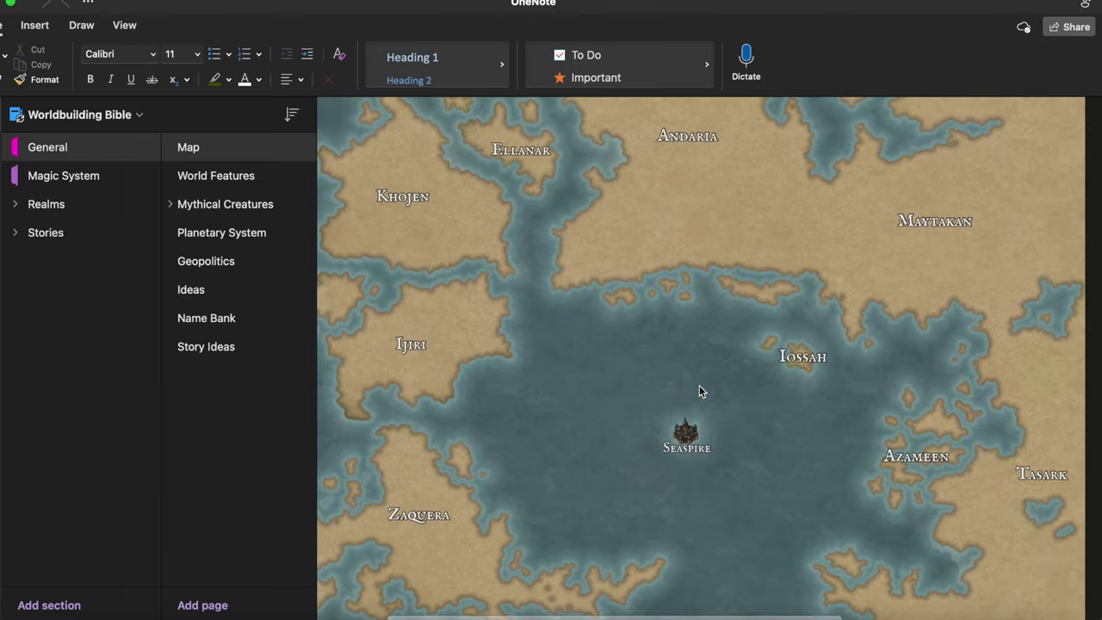
scroll(700, 391, "up", 5)
scroll(699, 391, "left", 5)
scroll(699, 389, "up", 1)
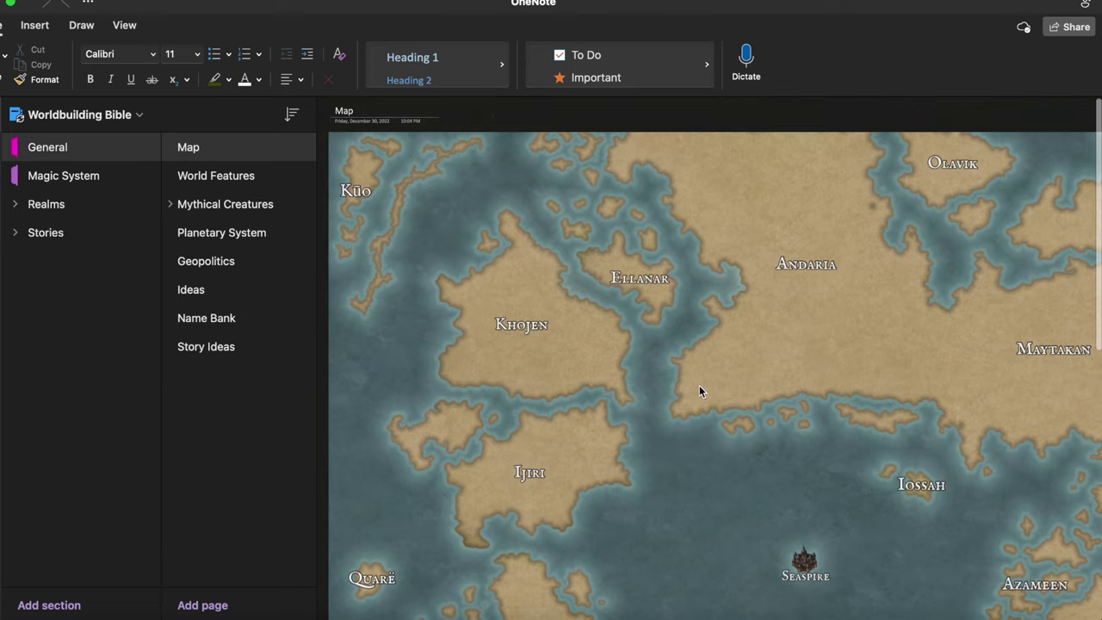
scroll(681, 371, "down", 7)
scroll(677, 365, "right", 3)
scroll(677, 361, "up", 15)
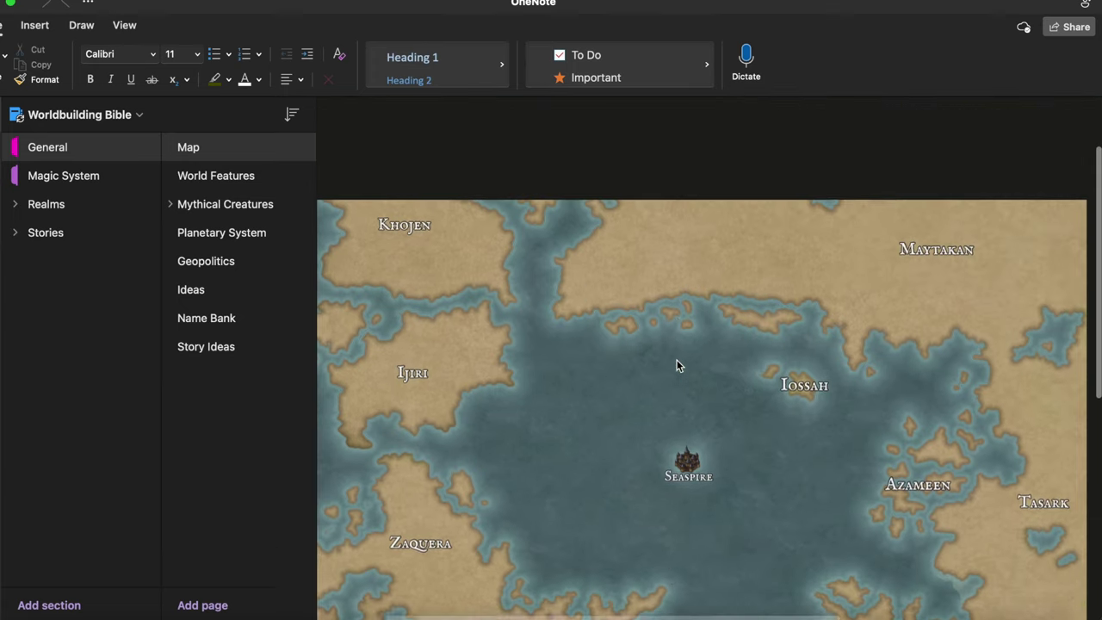
left_click(244, 178)
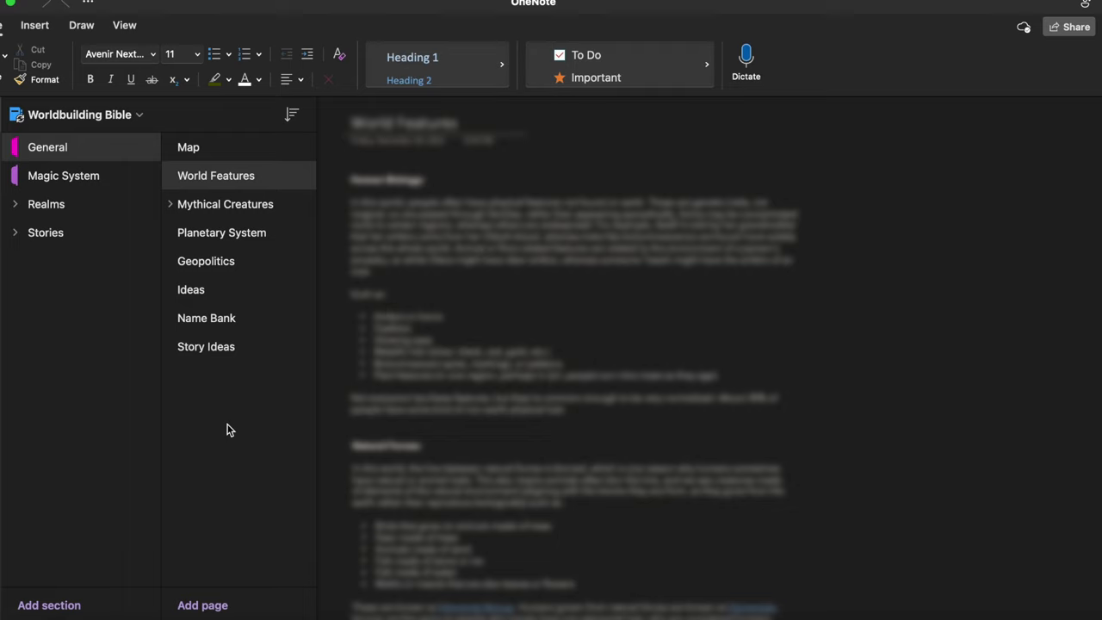
Step: Open the empty Mythical Creatures page, then move on to the Geopolitics page
left_click(238, 204)
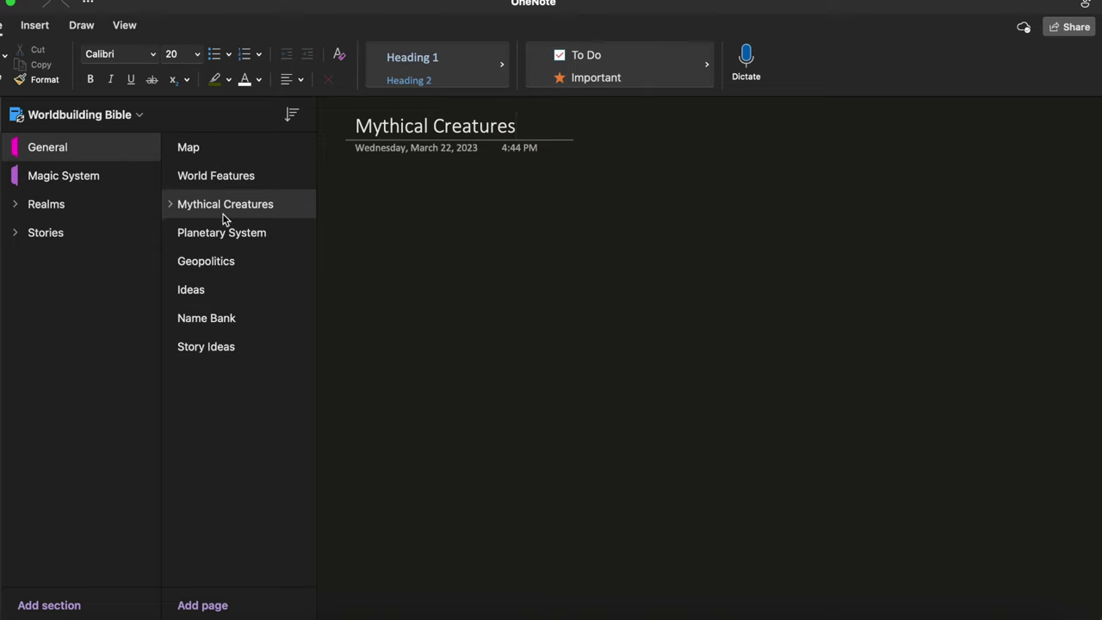
left_click(240, 261)
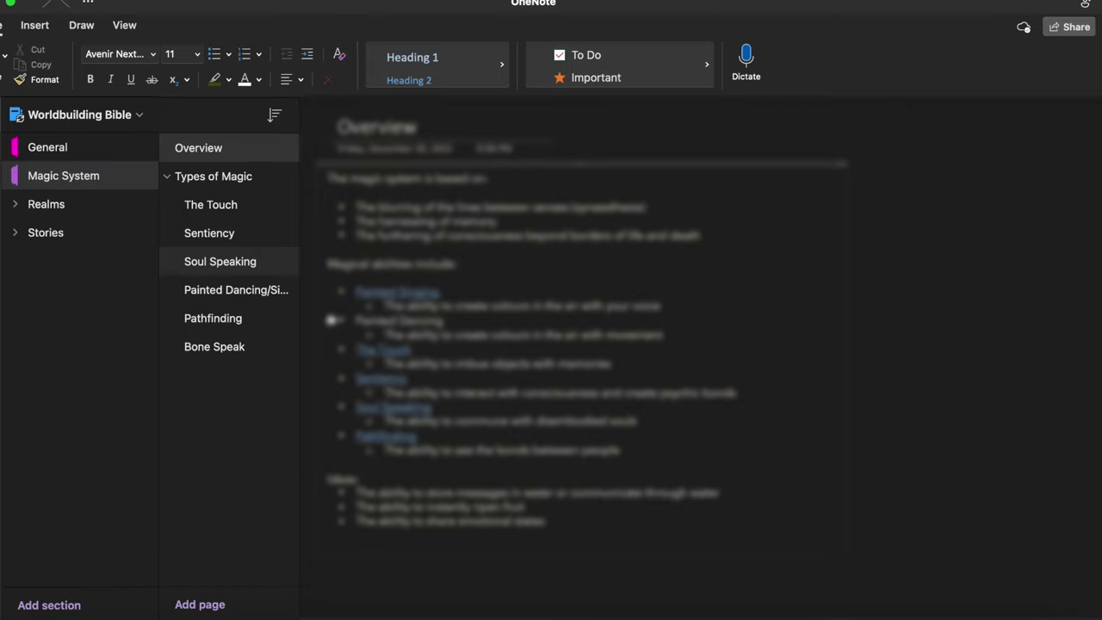
Step: Open the Painted Dancing/Singing page in the Magic System section
left_click(331, 321)
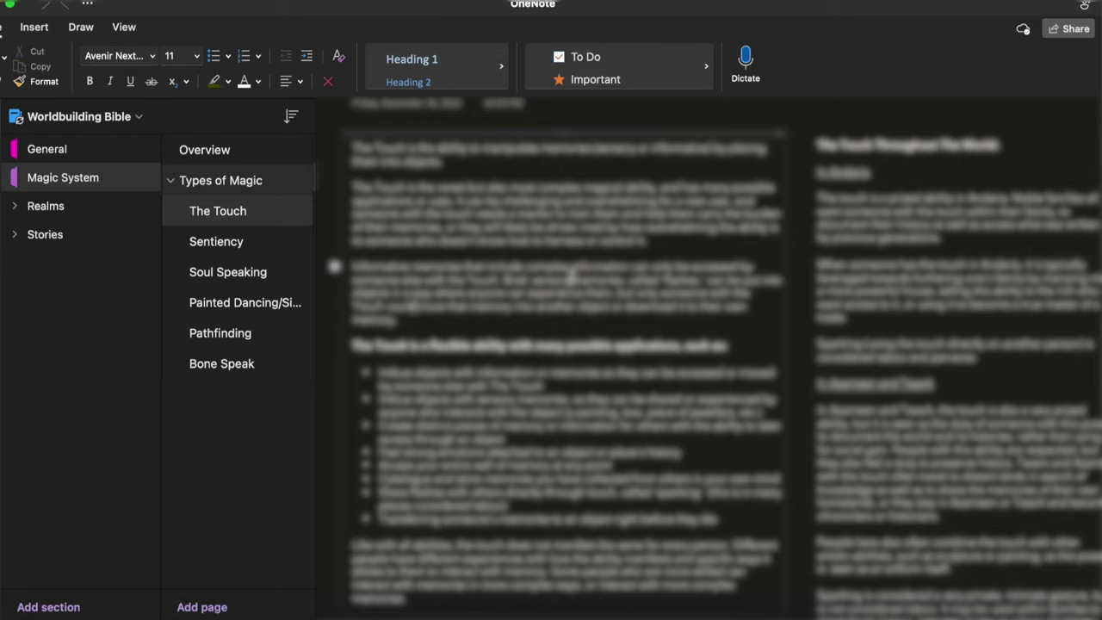
scroll(571, 278, "down", 1)
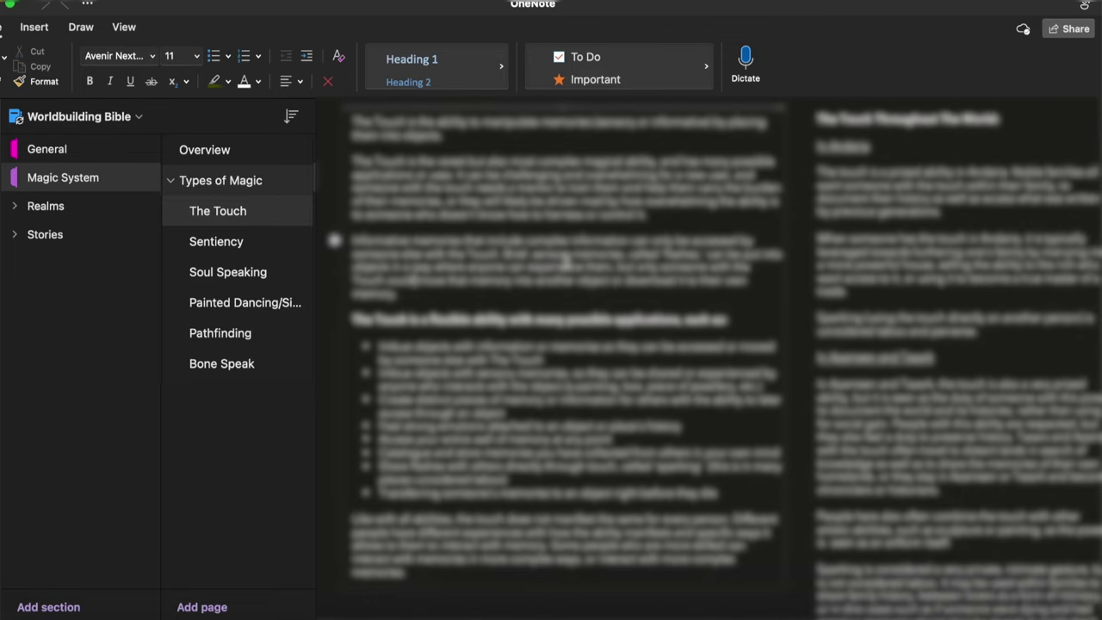
scroll(566, 260, "right", 2)
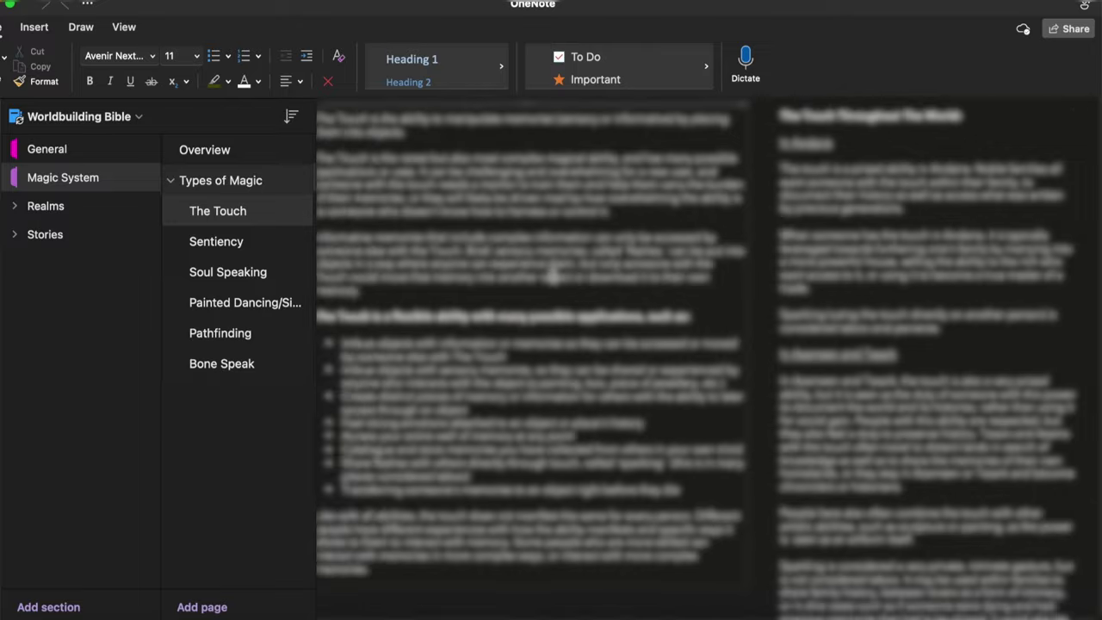